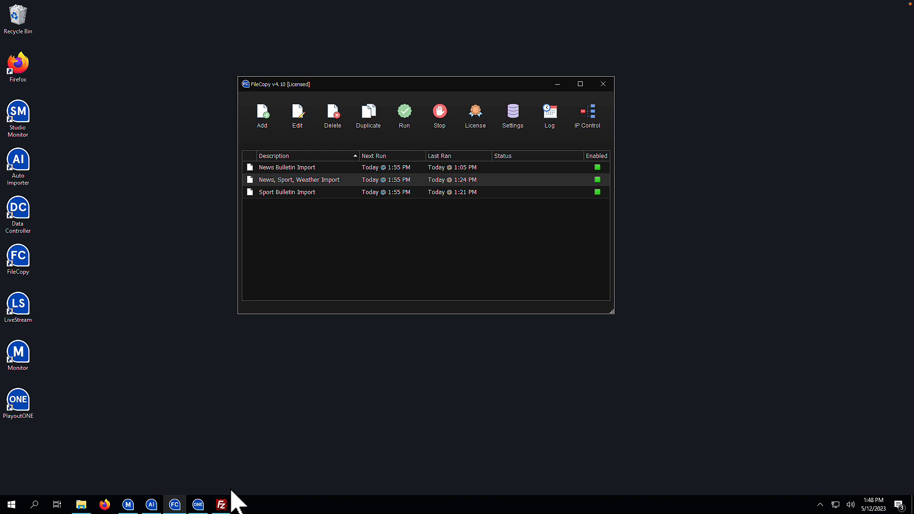
# - Connect FileZilla to the server and list the three bulletin WAV files in /downloads/bulletins
pyautogui.click(223, 504)
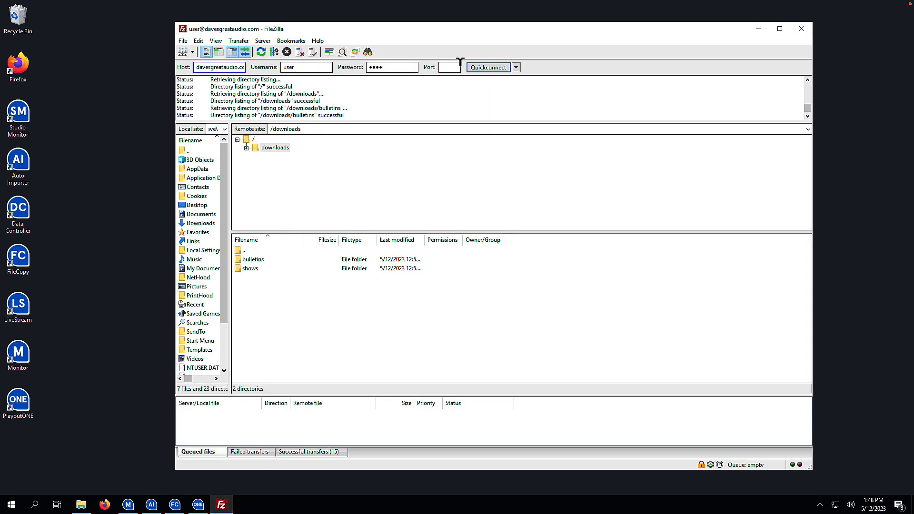
pyautogui.click(488, 67)
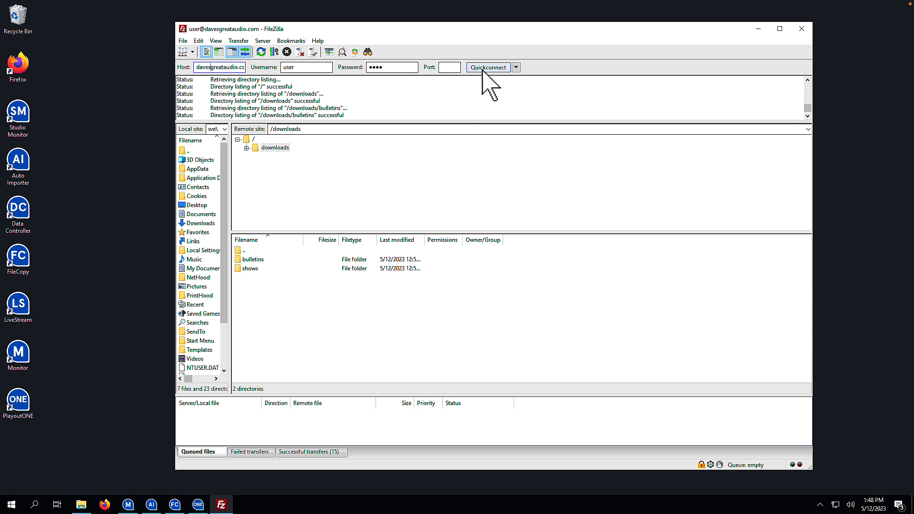
pyautogui.click(247, 148)
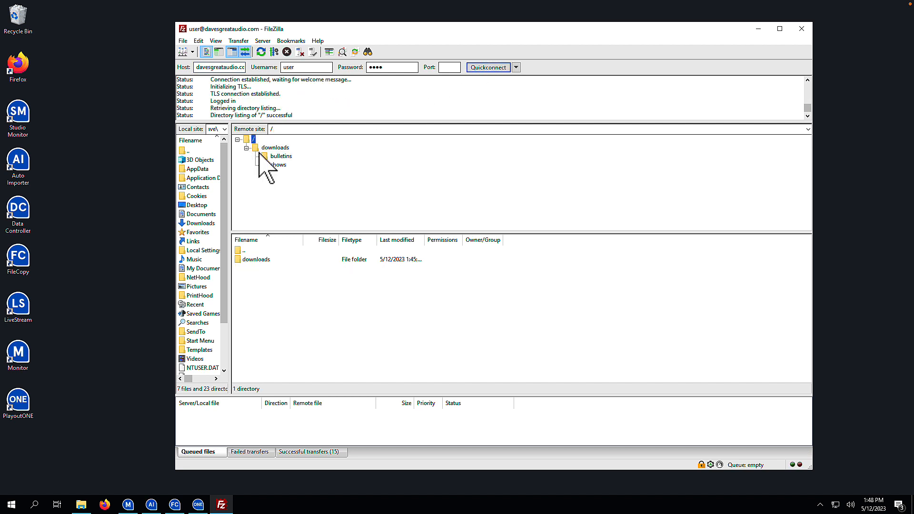
pyautogui.click(275, 157)
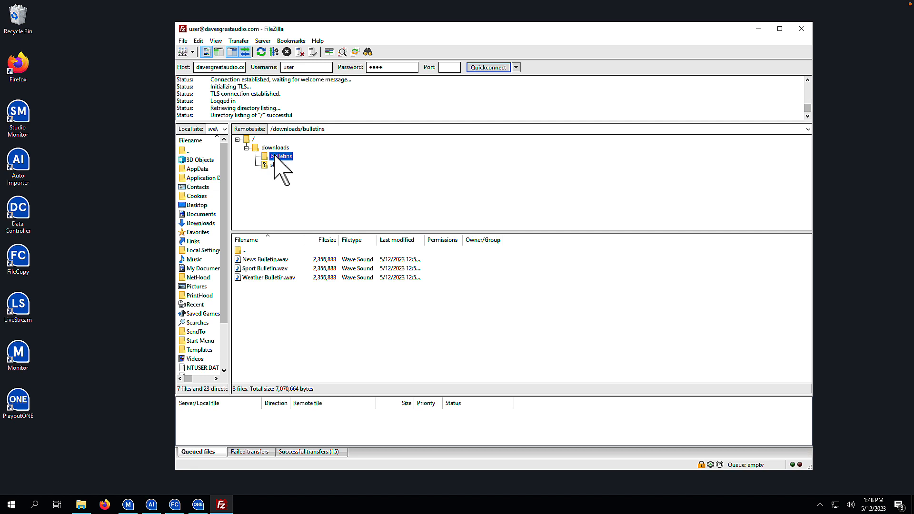
pyautogui.click(757, 30)
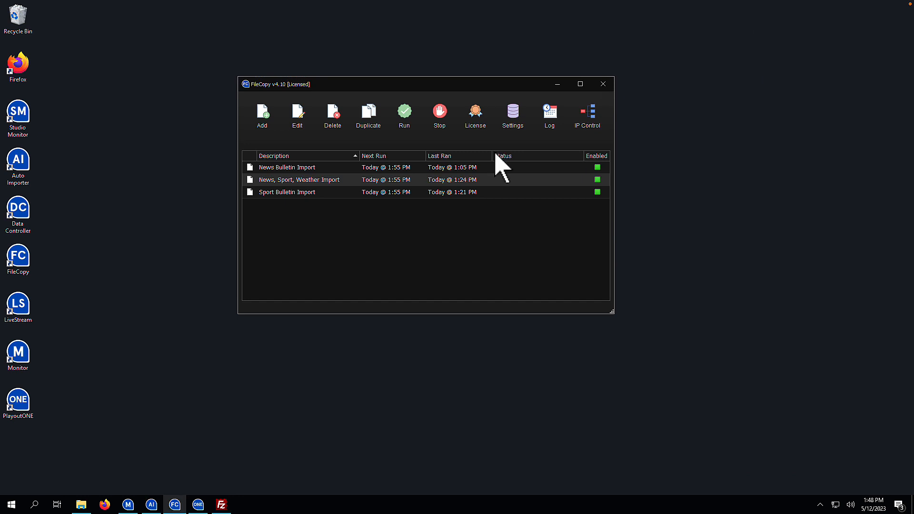
# - Create a new FileCopy job described as 'FTP News Bulletin'
pyautogui.click(261, 125)
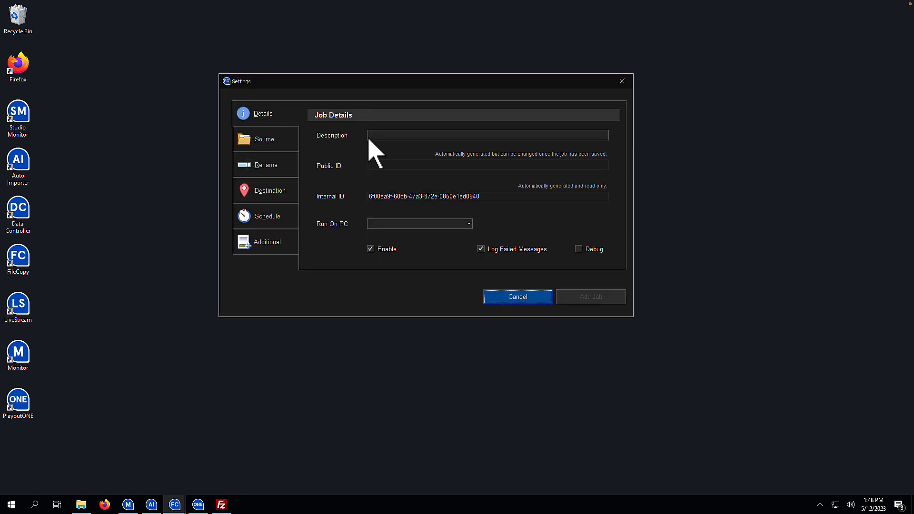
pyautogui.click(425, 138)
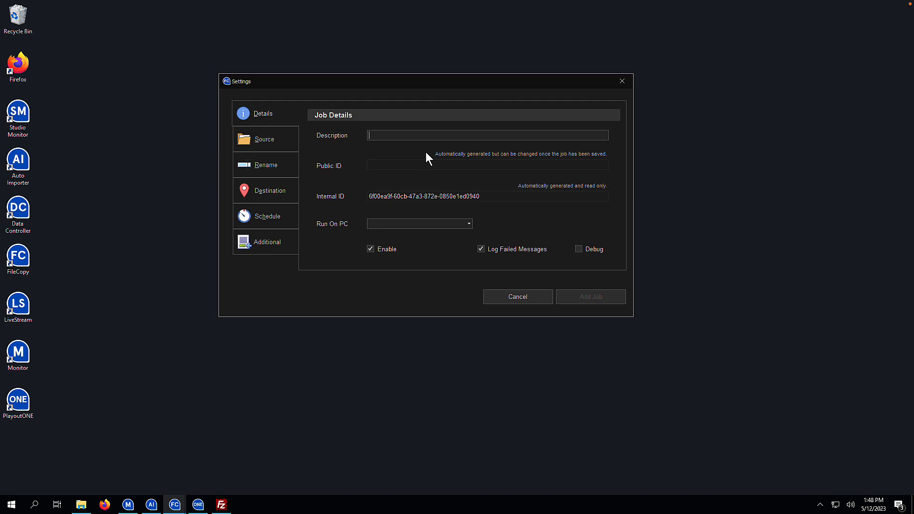
pyautogui.write('FTP News Bulletin')
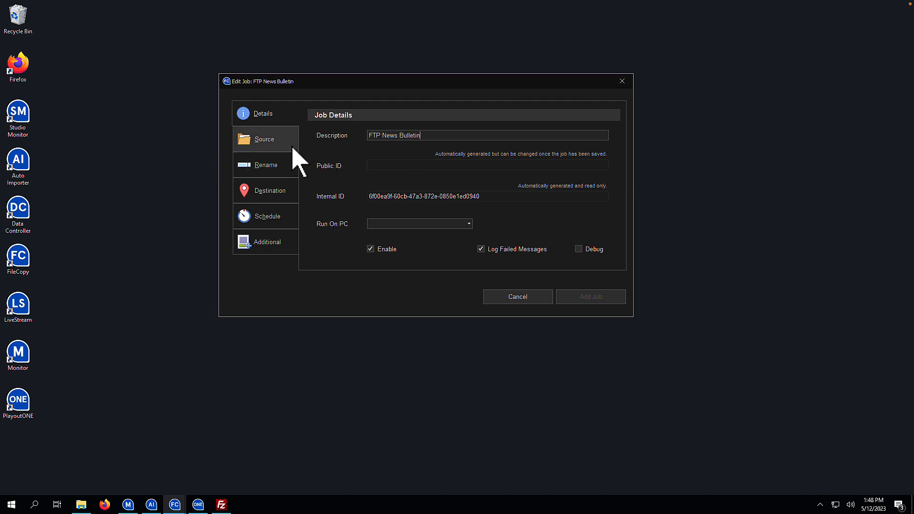
# - Set the job's source to FTP server davesgreataudio.com with the login username and password
pyautogui.click(295, 157)
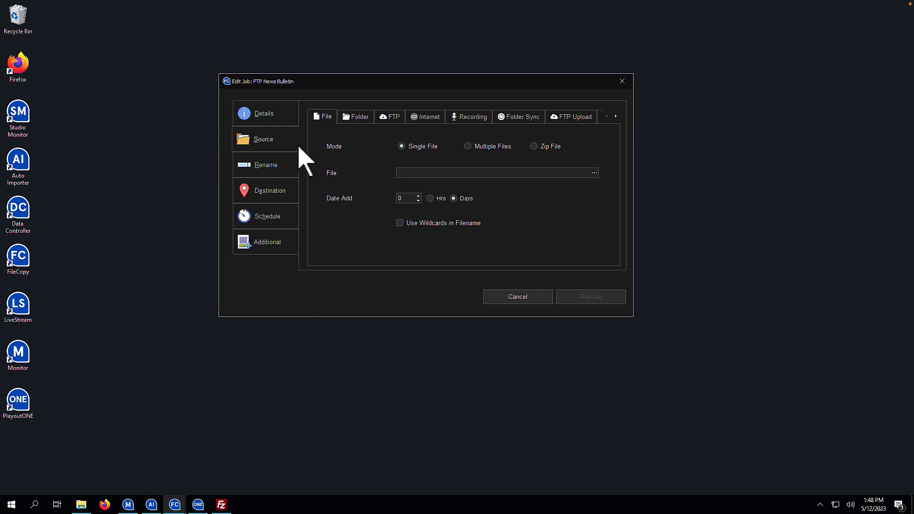
pyautogui.click(387, 117)
pyautogui.click(414, 139)
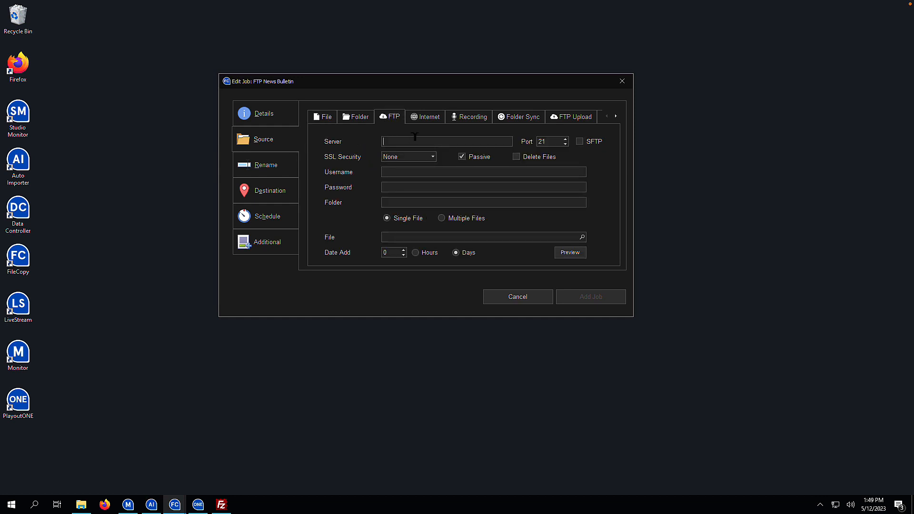
pyautogui.write('davesgreataudio.com')
pyautogui.click(426, 171)
pyautogui.write('user')
pyautogui.press('Tab')
pyautogui.write('pass')
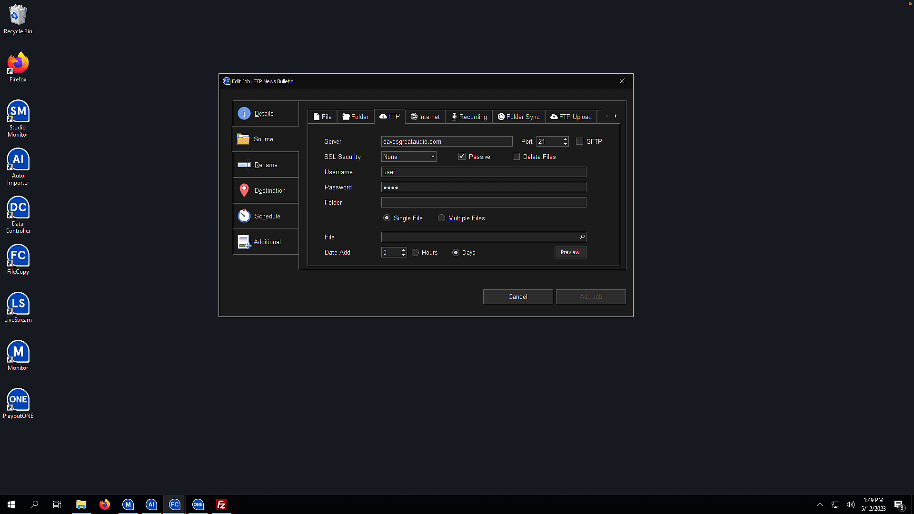
# - Copy the /downloads/bulletins remote path from FileZilla for the source folder
pyautogui.click(403, 203)
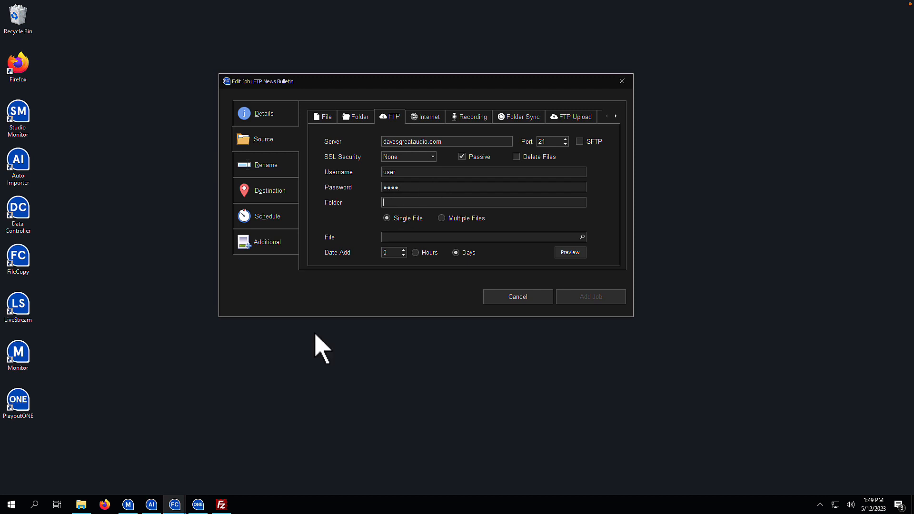
pyautogui.click(222, 504)
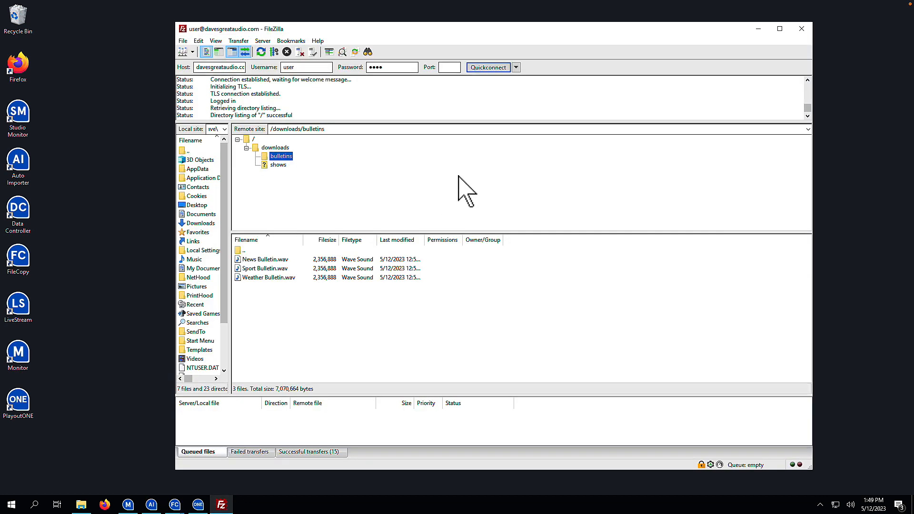
pyautogui.click(329, 129)
pyautogui.rightClick(329, 130)
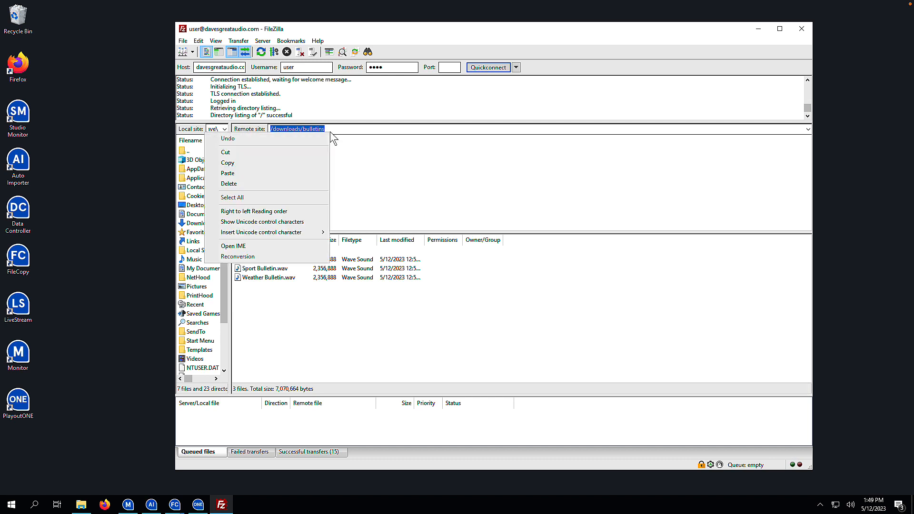
pyautogui.click(303, 163)
pyautogui.click(758, 29)
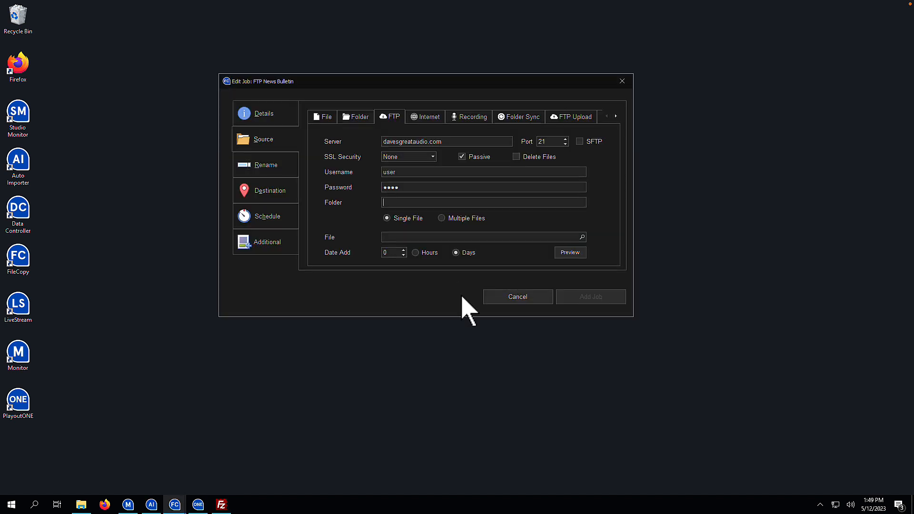
# - Paste /downloads/bulletins as the FTP folder and choose News Bulletin.wav as the file
pyautogui.hotkey('ctrl', 'v')
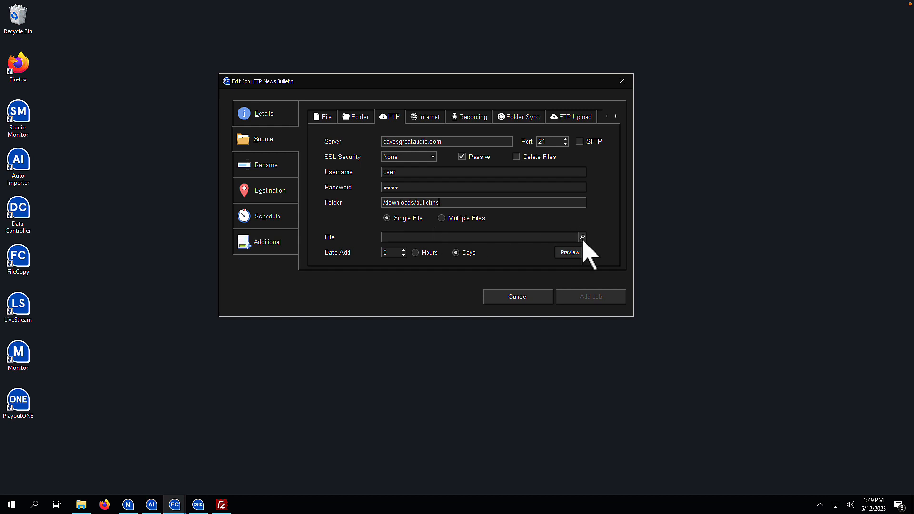
pyautogui.moveTo(583, 240)
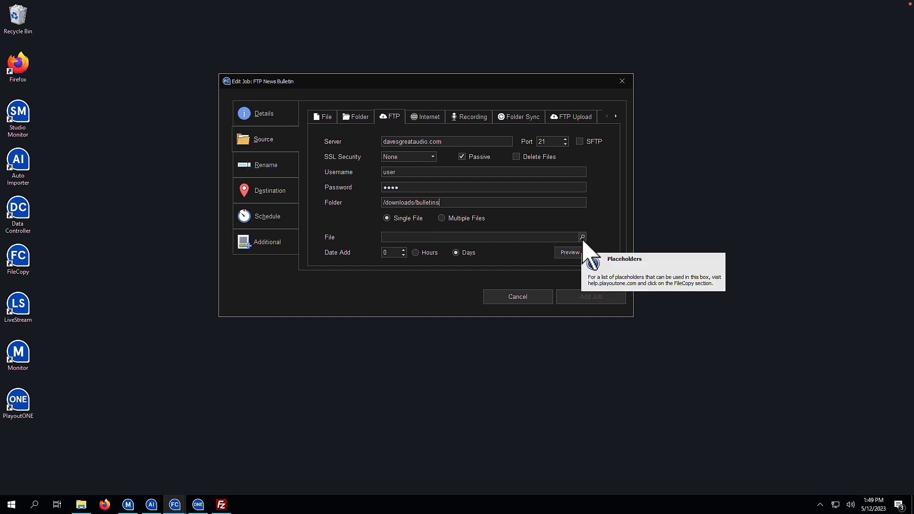
pyautogui.click(582, 237)
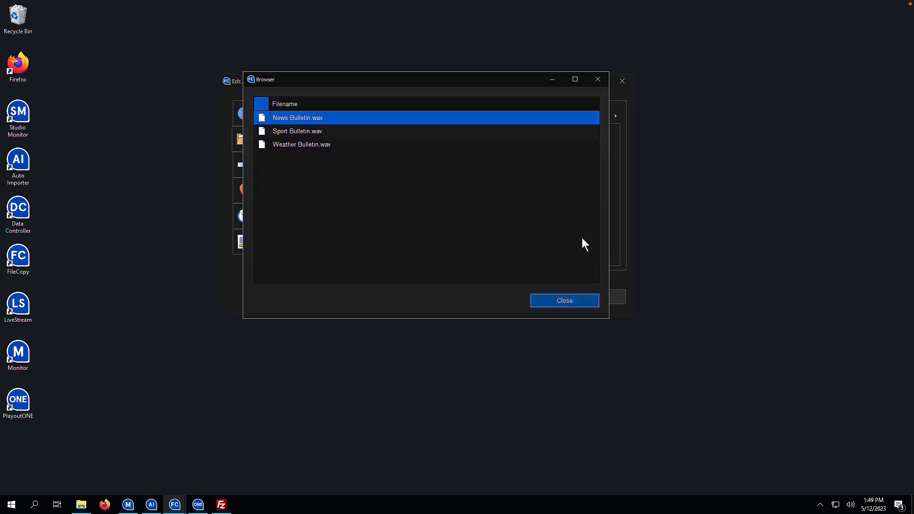
pyautogui.doubleClick(292, 119)
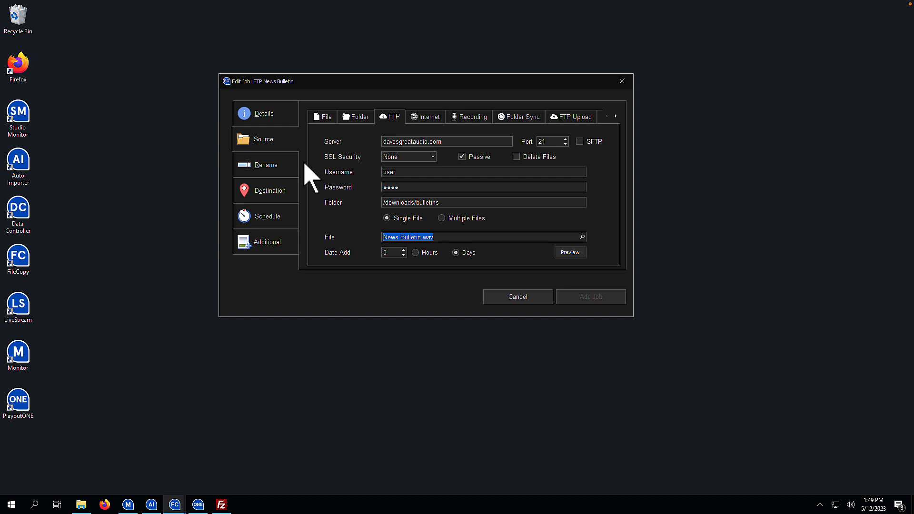
# - Enable renaming so the fetched file becomes N1234
pyautogui.click(283, 168)
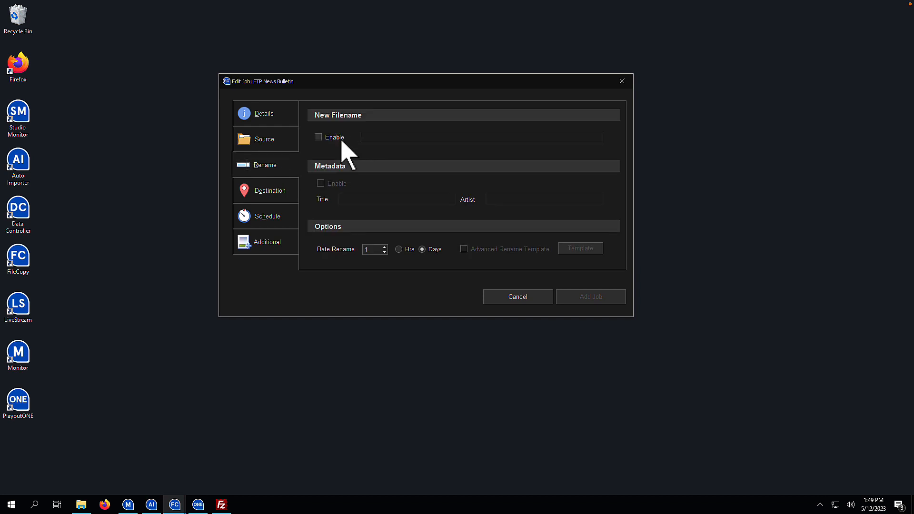
pyautogui.click(319, 137)
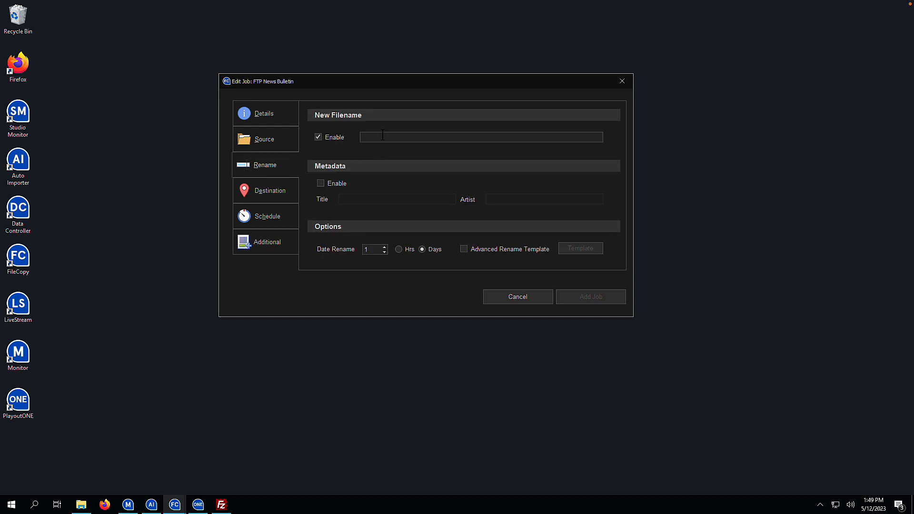
pyautogui.write('N1234')
# - Deliver the file to the Auto Importer's News Import destination
pyautogui.click(290, 190)
pyautogui.click(360, 131)
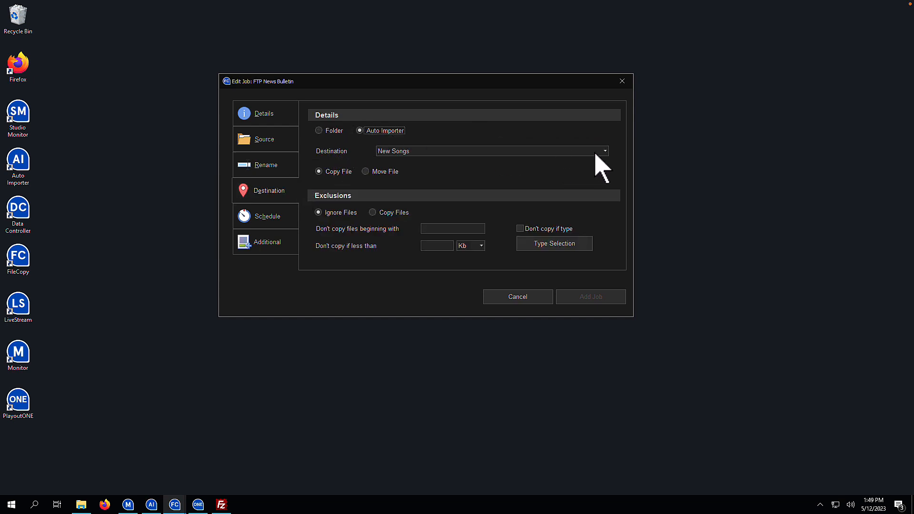
pyautogui.click(601, 150)
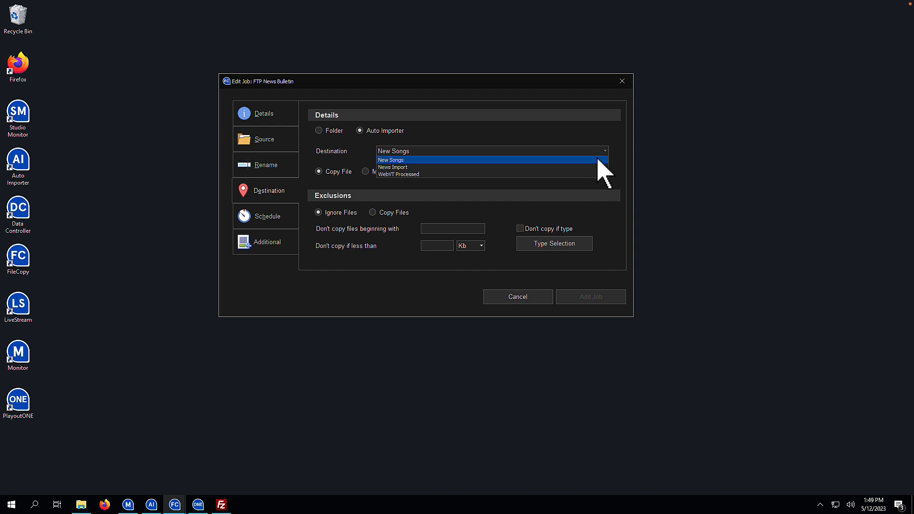
pyautogui.click(591, 166)
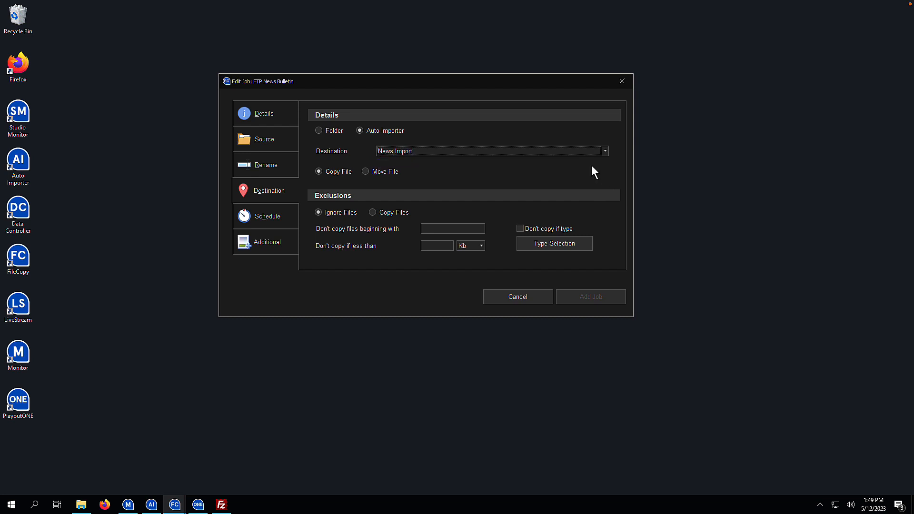
pyautogui.click(292, 217)
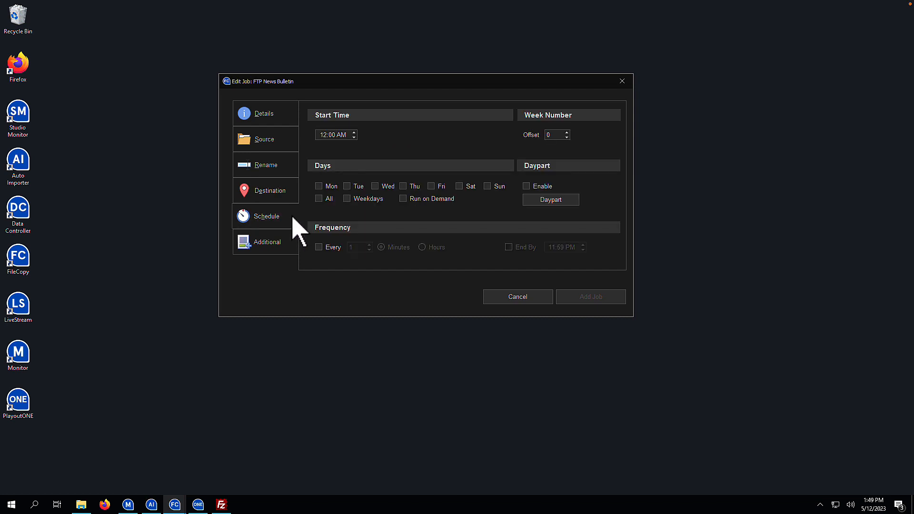
# - Schedule the job every day, repeating hourly from minute 55, and add it
pyautogui.click(319, 198)
pyautogui.click(333, 247)
pyautogui.click(430, 247)
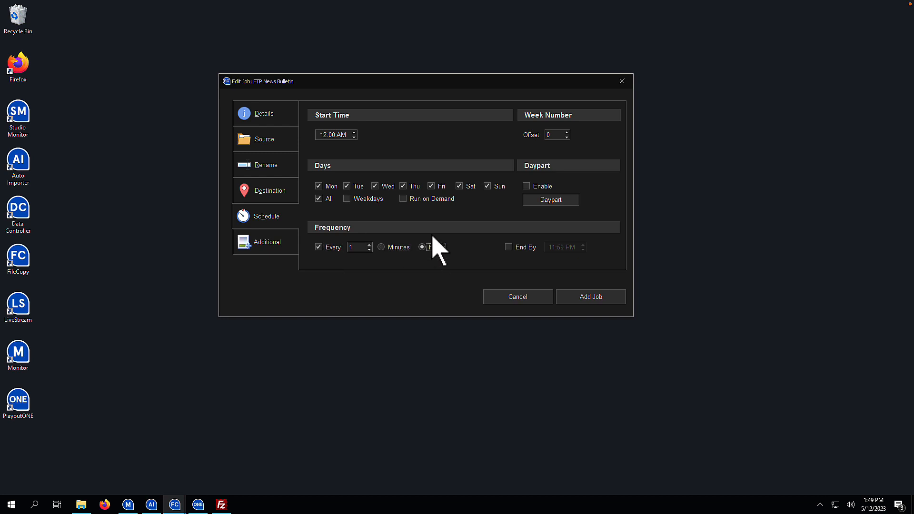
pyautogui.click(333, 135)
pyautogui.write('55')
pyautogui.click(588, 296)
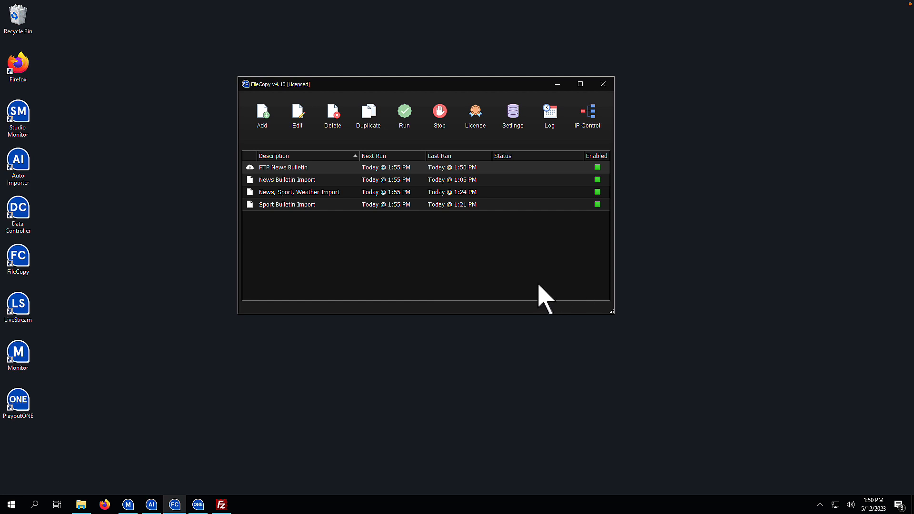
# - Test-run the FTP News Bulletin job and check the N1234.wav import in Auto Importer
pyautogui.click(408, 113)
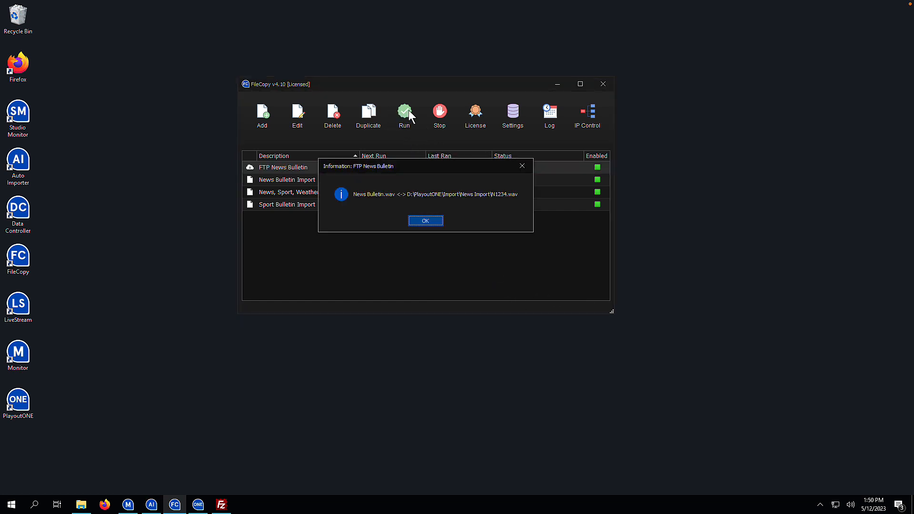
pyautogui.click(424, 220)
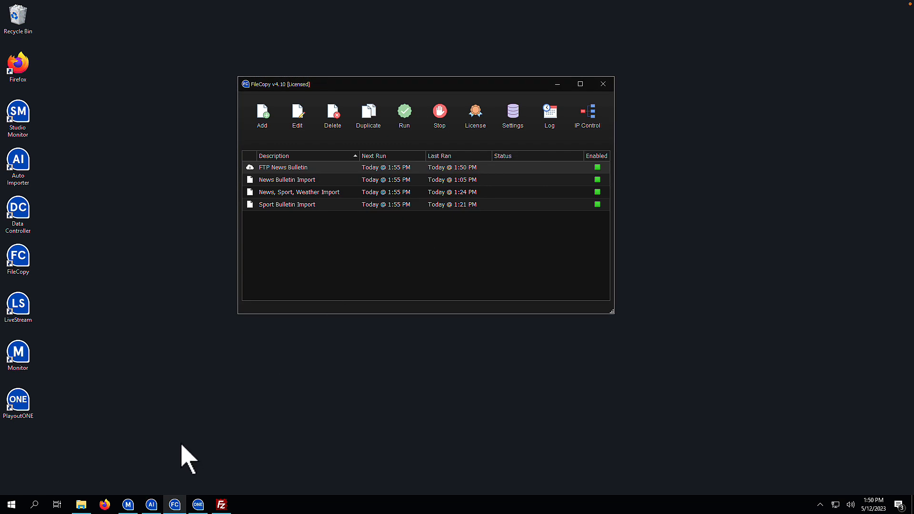
pyautogui.click(155, 501)
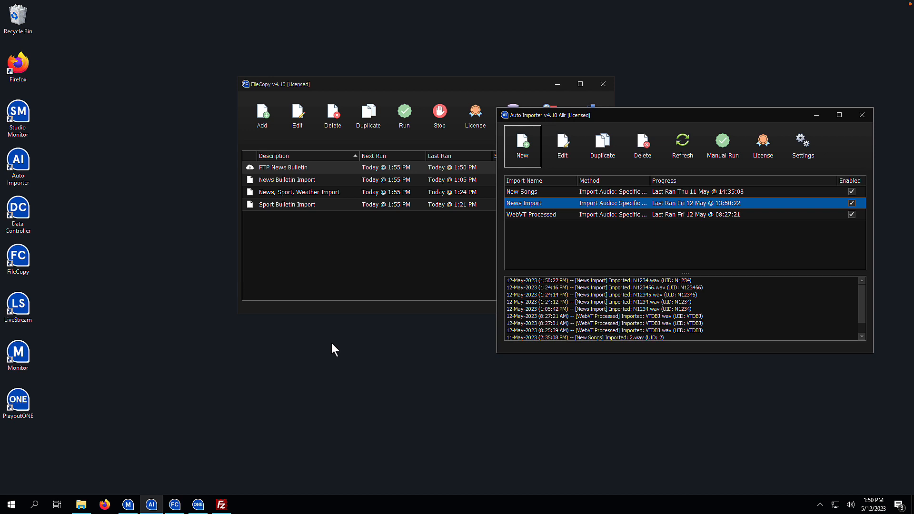
# - Minimize Auto Importer and select the FTP News Bulletin job in FileCopy
pyautogui.click(808, 117)
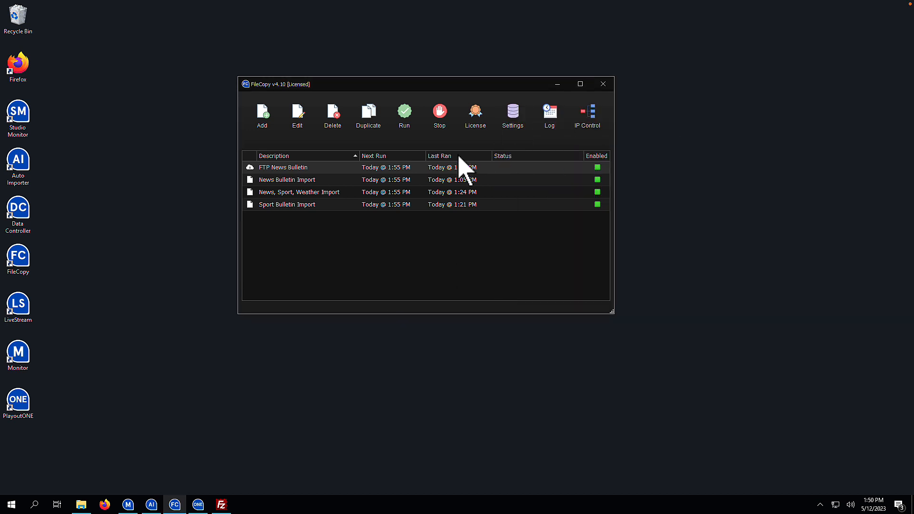
pyautogui.click(351, 167)
# - Switch the FTP News Bulletin source to Multiple Files and open its Select Files list
pyautogui.doubleClick(350, 167)
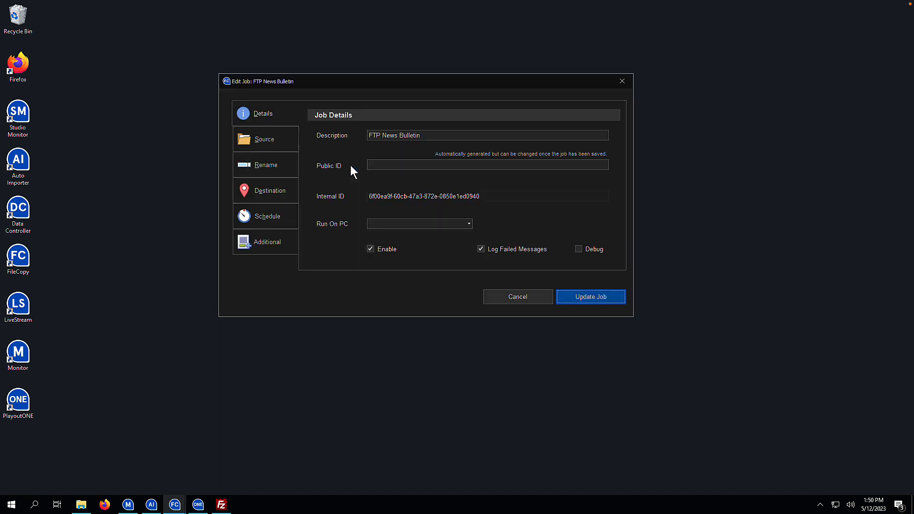
pyautogui.click(288, 145)
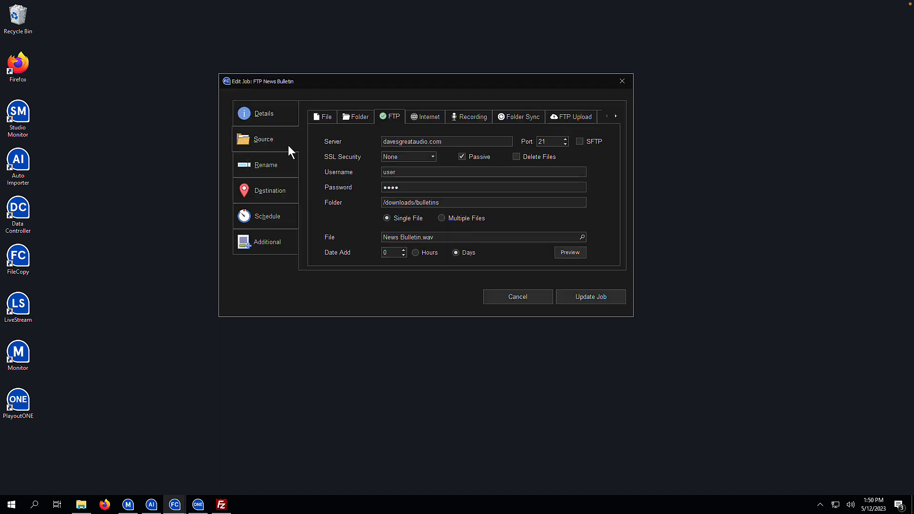
pyautogui.click(449, 219)
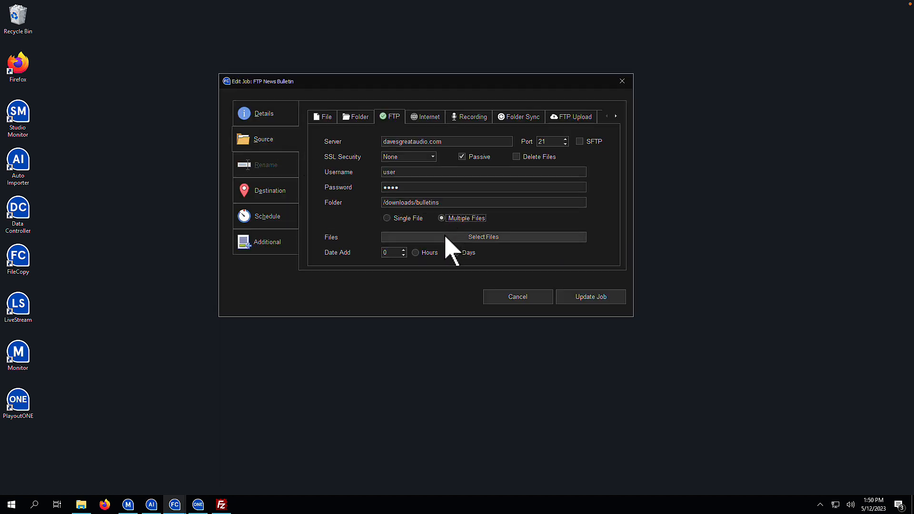
pyautogui.click(445, 237)
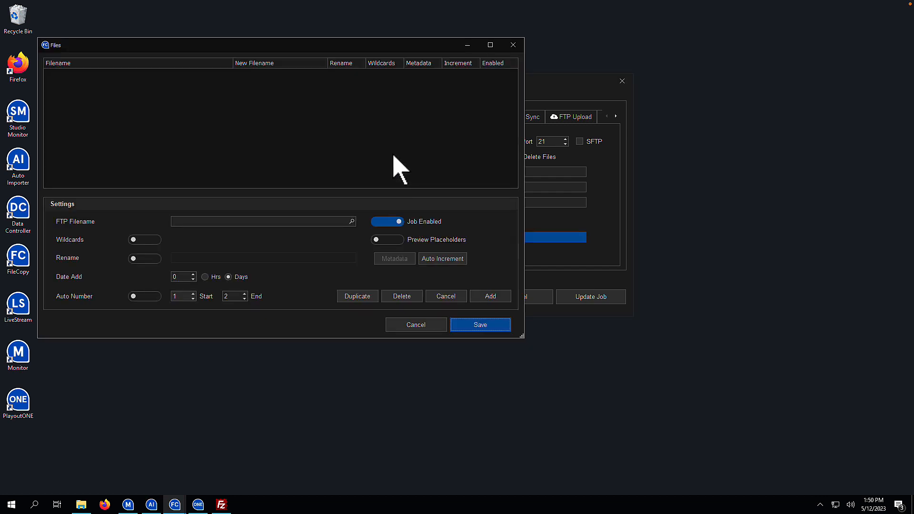
# - Add News Bulletin.wav to the list, renamed to N1234.wav
pyautogui.click(351, 222)
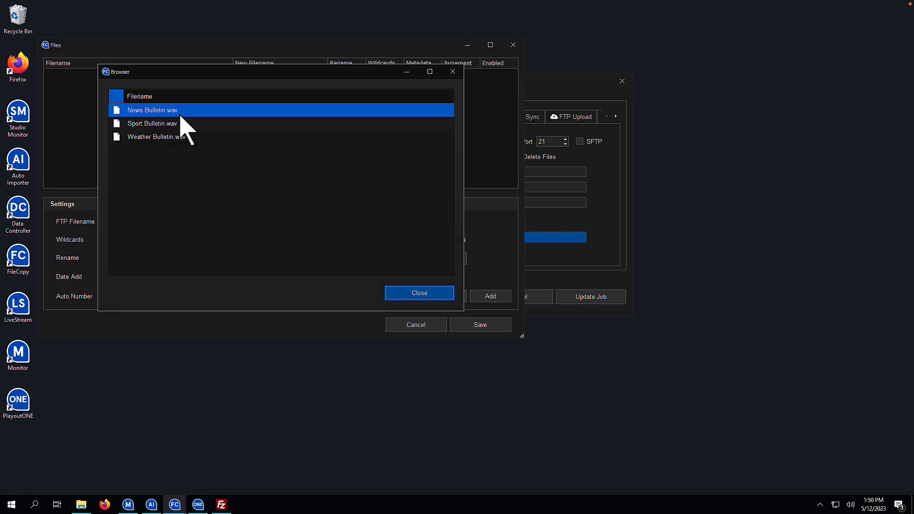
pyautogui.doubleClick(179, 113)
pyautogui.click(144, 258)
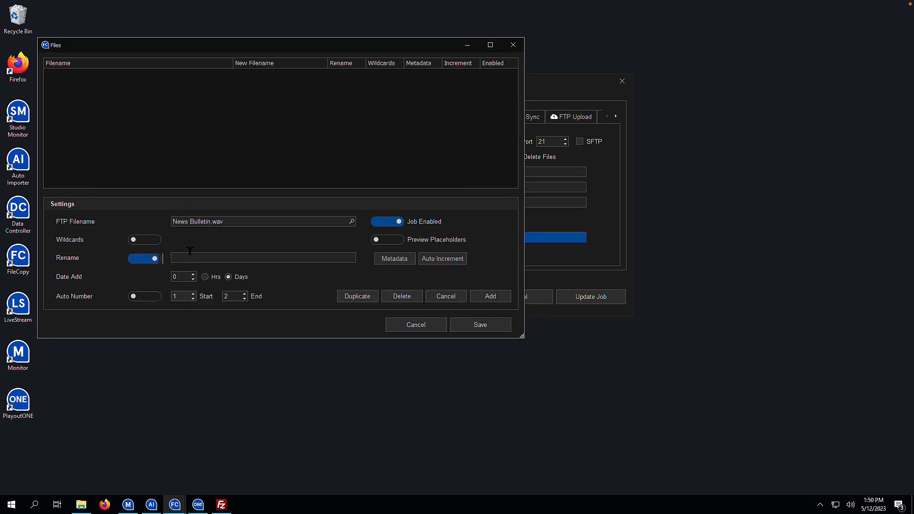
pyautogui.write('N1234')
pyautogui.click(465, 295)
pyautogui.click(474, 296)
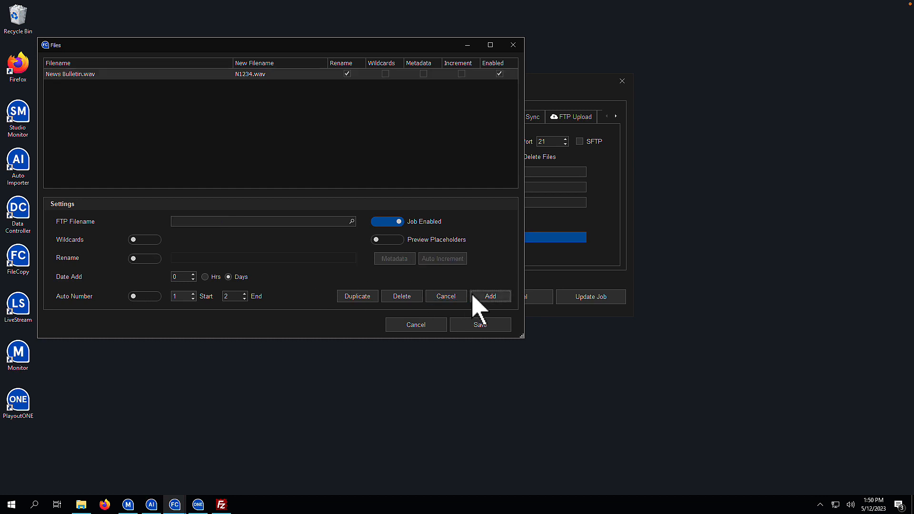
# - Add Sport Bulletin.wav to the list, renamed to N12345.wav
pyautogui.click(352, 222)
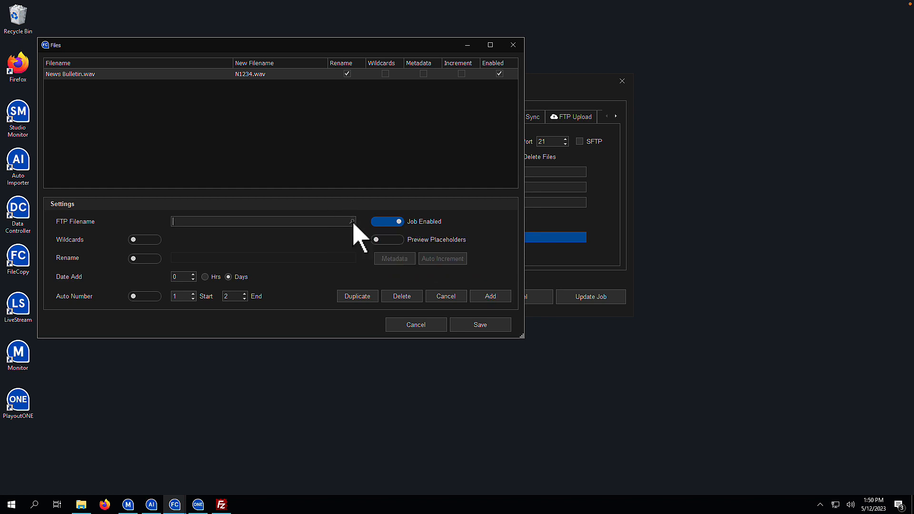
pyautogui.click(175, 124)
pyautogui.doubleClick(175, 125)
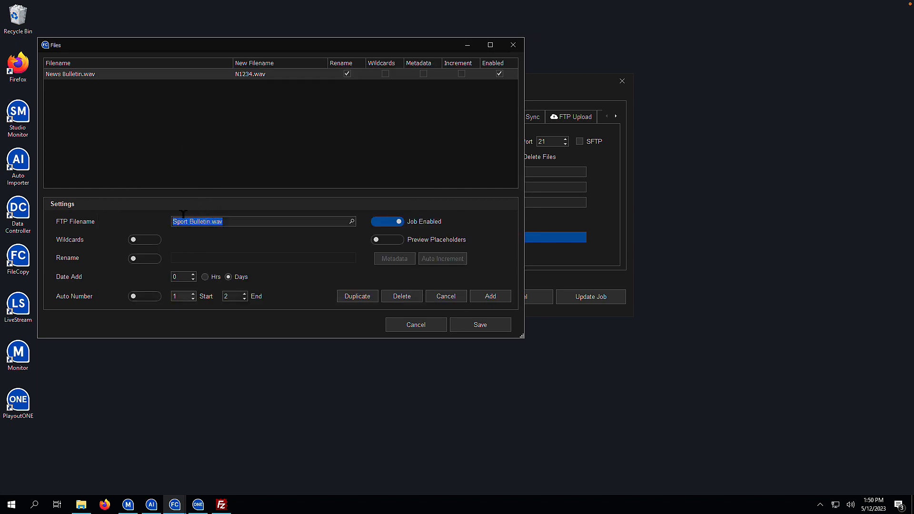
pyautogui.click(143, 259)
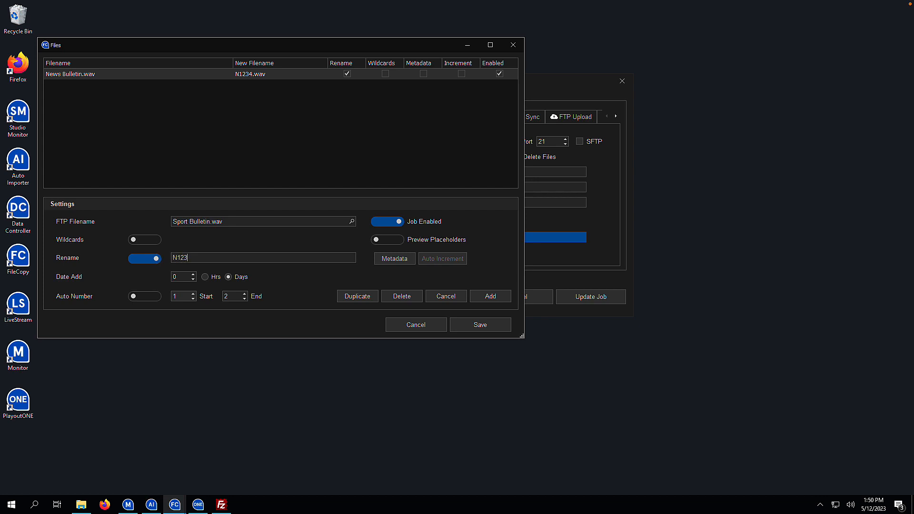
pyautogui.click(490, 296)
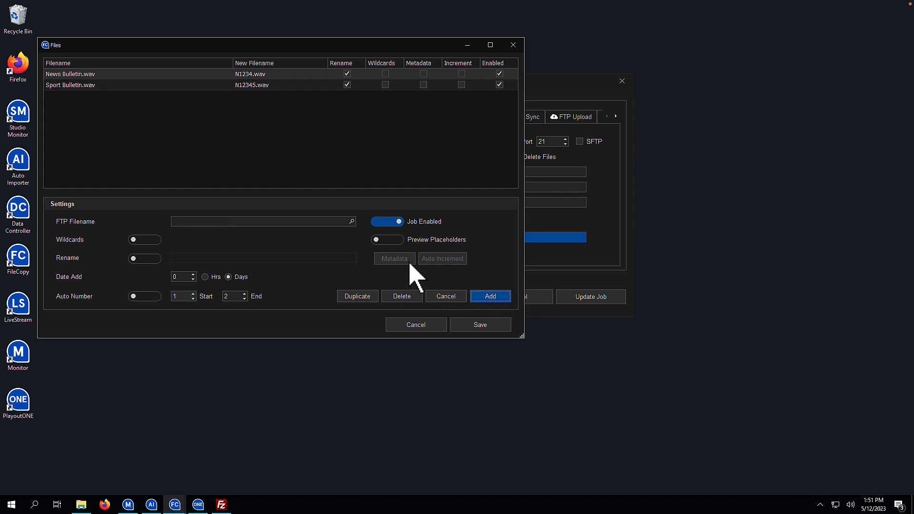
# - Add Weather Bulletin.wav renamed to N123456.wav, then save the file list
pyautogui.click(352, 222)
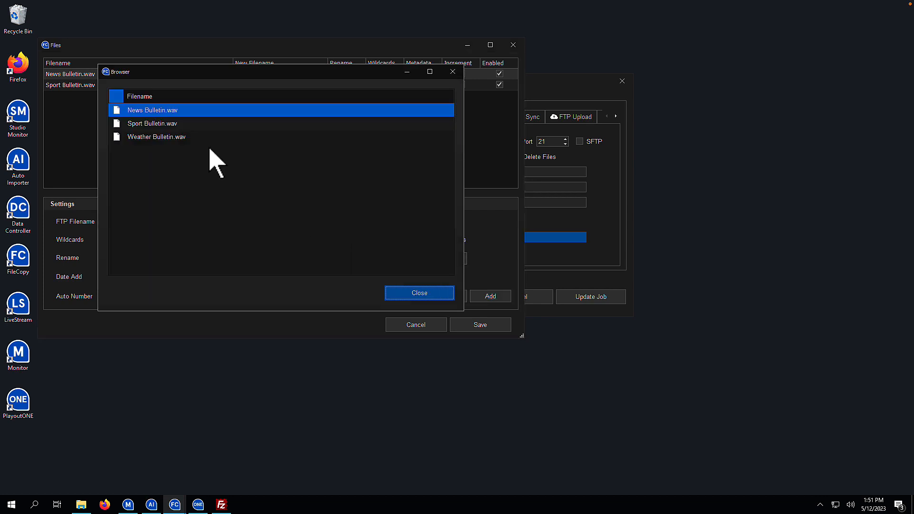
pyautogui.doubleClick(157, 137)
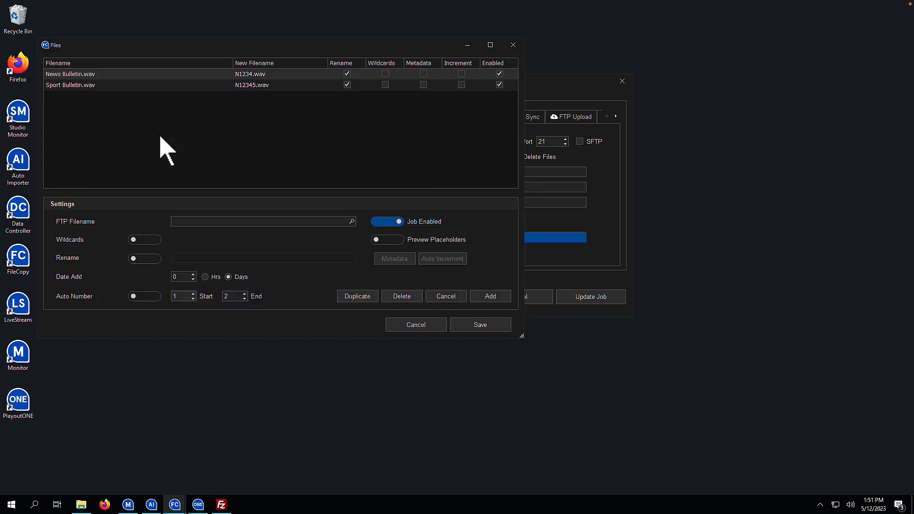
pyautogui.click(151, 258)
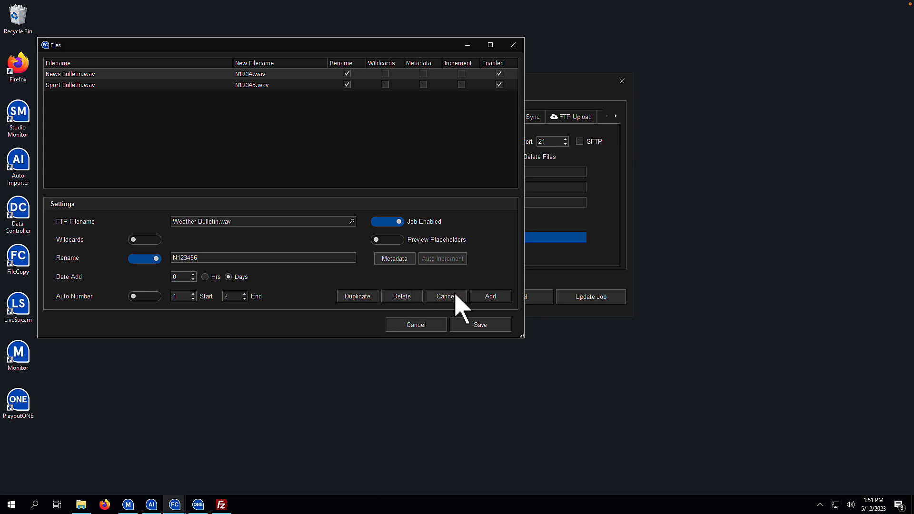
pyautogui.click(485, 297)
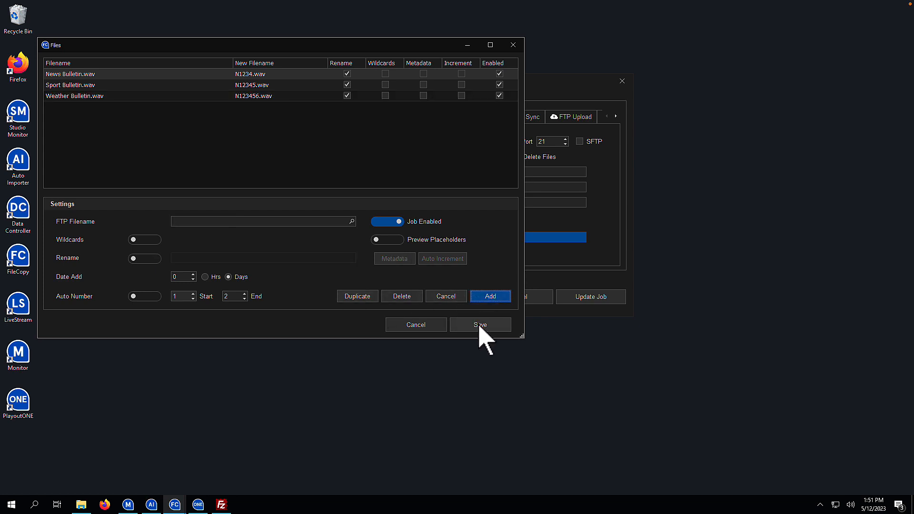
pyautogui.click(480, 324)
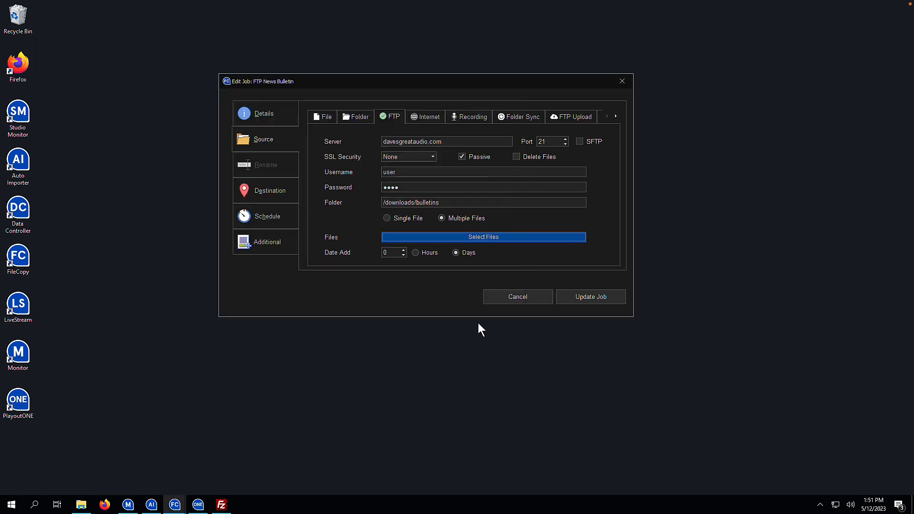
# - Review the Destination and Schedule settings and update the job
pyautogui.click(288, 196)
pyautogui.click(287, 215)
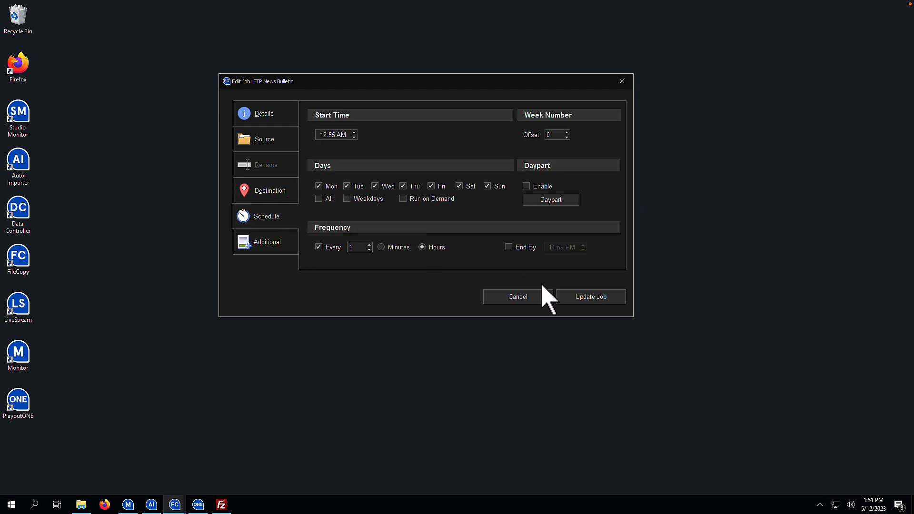
pyautogui.click(581, 299)
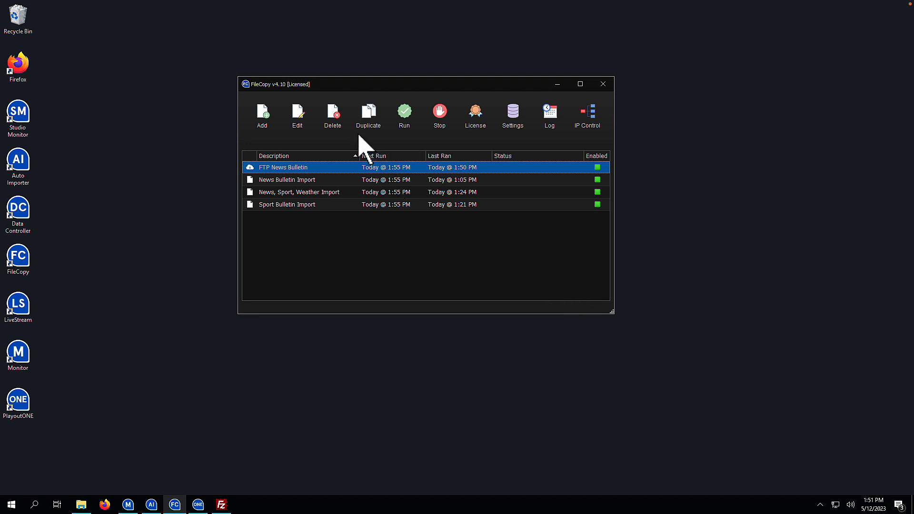
# - Change the job description to 'FTP News, Sport & Weather Bulletin' and save it
pyautogui.doubleClick(301, 169)
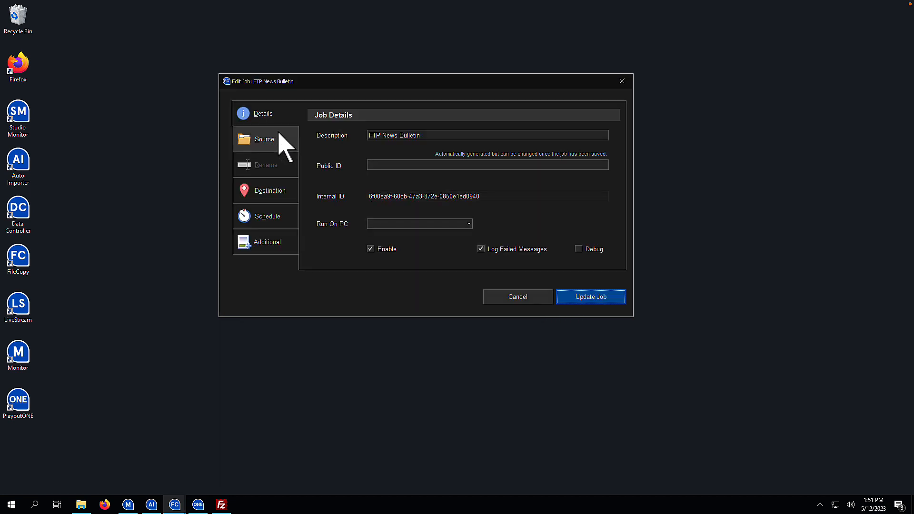
pyautogui.click(397, 135)
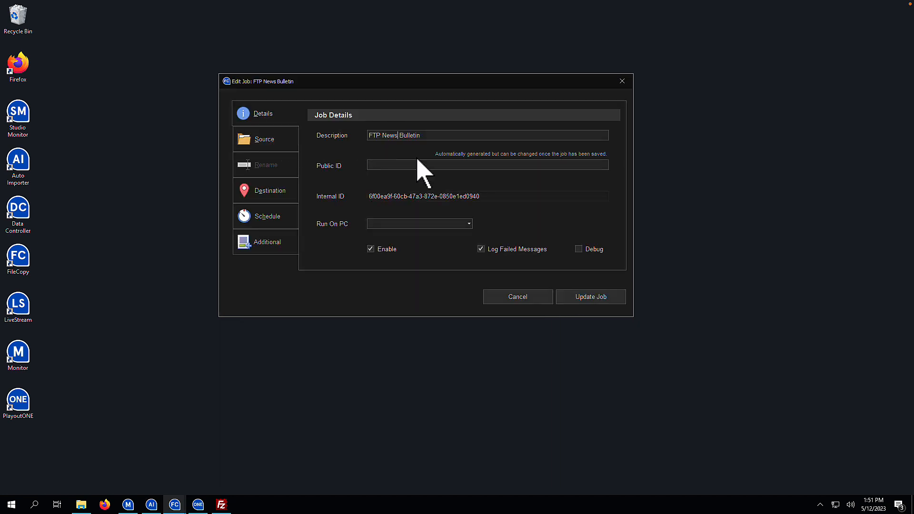
pyautogui.write(', Sport & Wea')
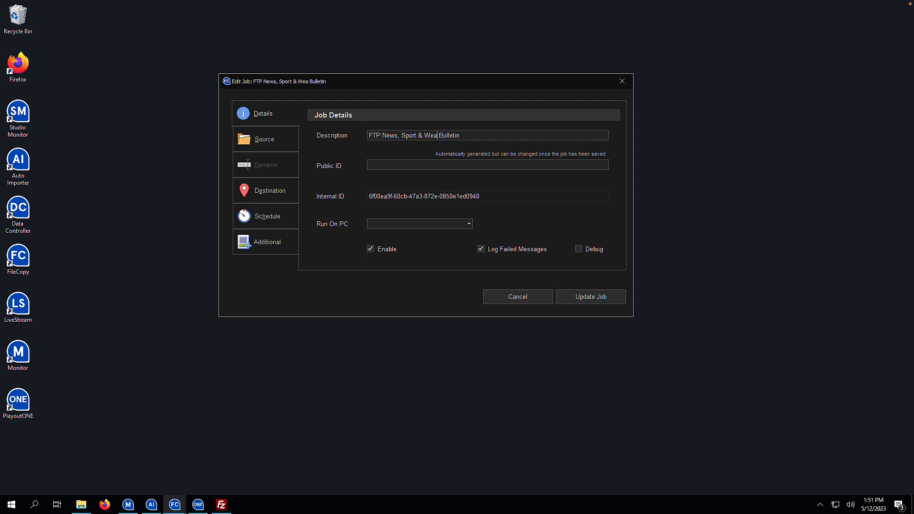
pyautogui.write('ther')
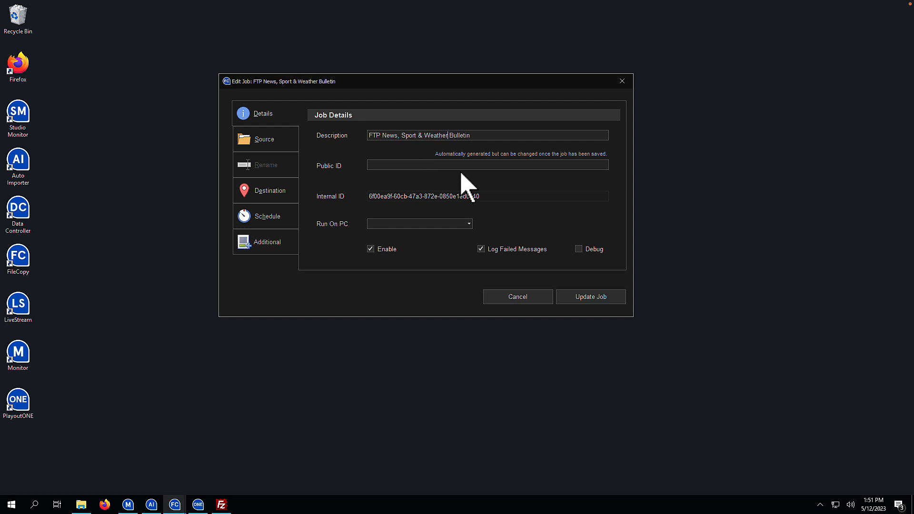
pyautogui.click(602, 298)
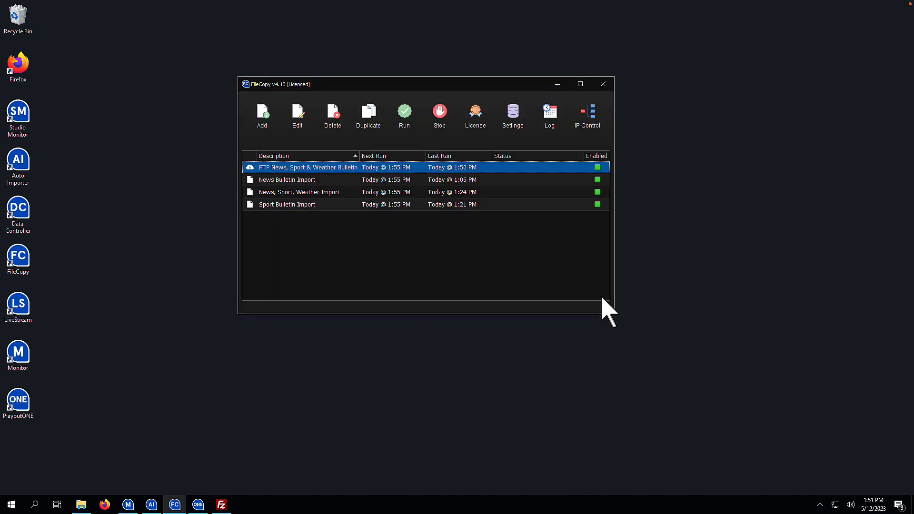
# - Run the FTP News, Sport & Weather Bulletin job, dismiss the copy notices, and reopen Auto Importer
pyautogui.click(400, 121)
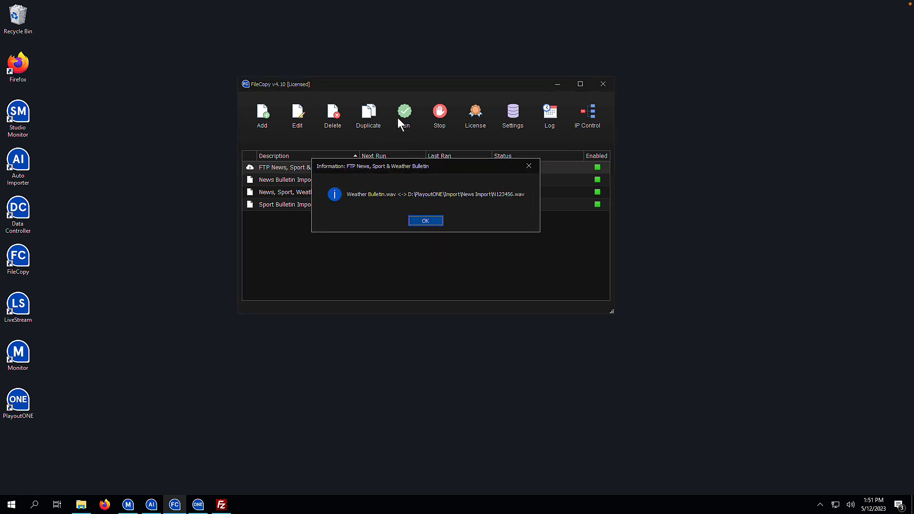
pyautogui.click(419, 221)
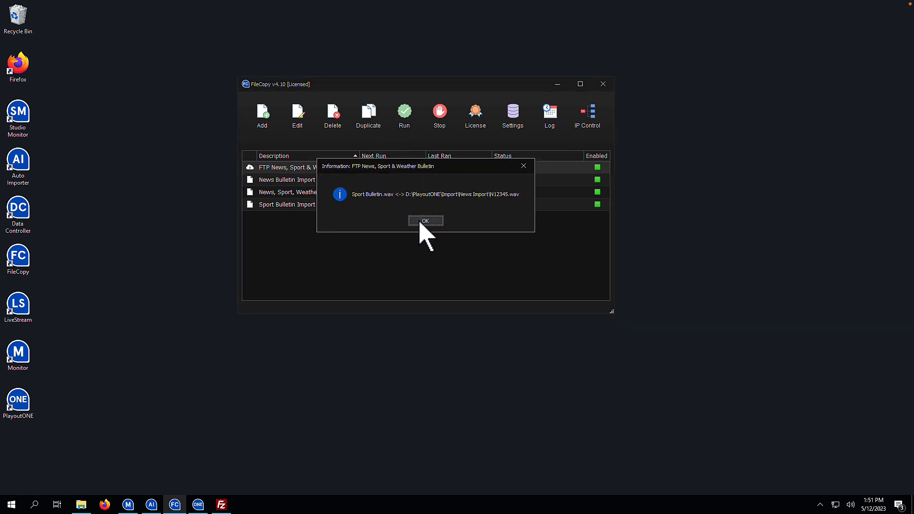
pyautogui.click(419, 221)
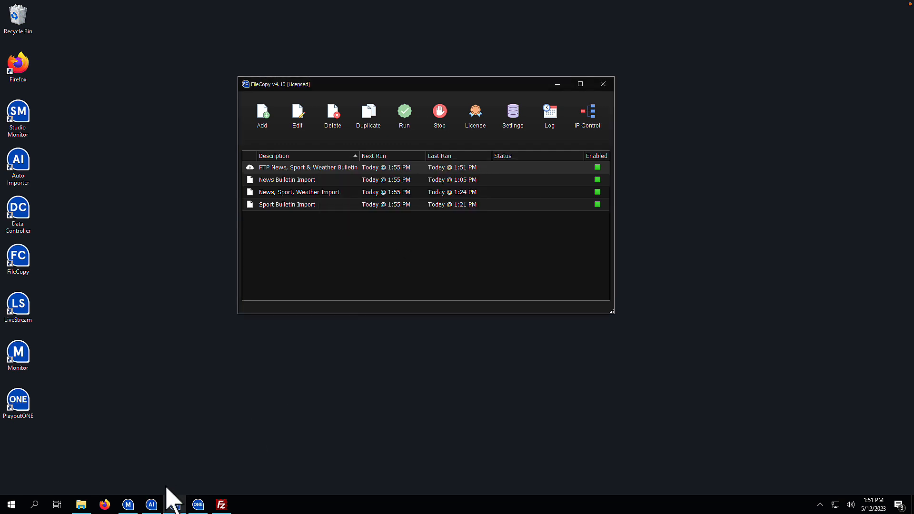
pyautogui.click(150, 503)
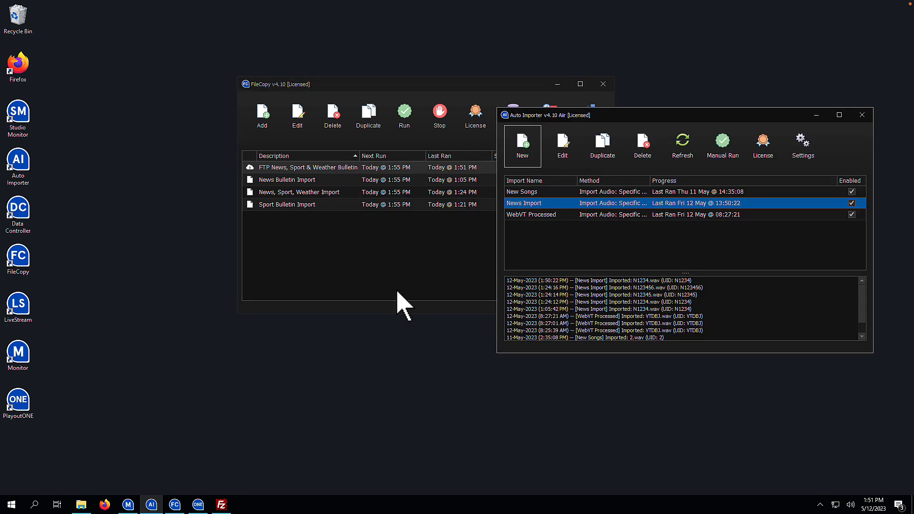